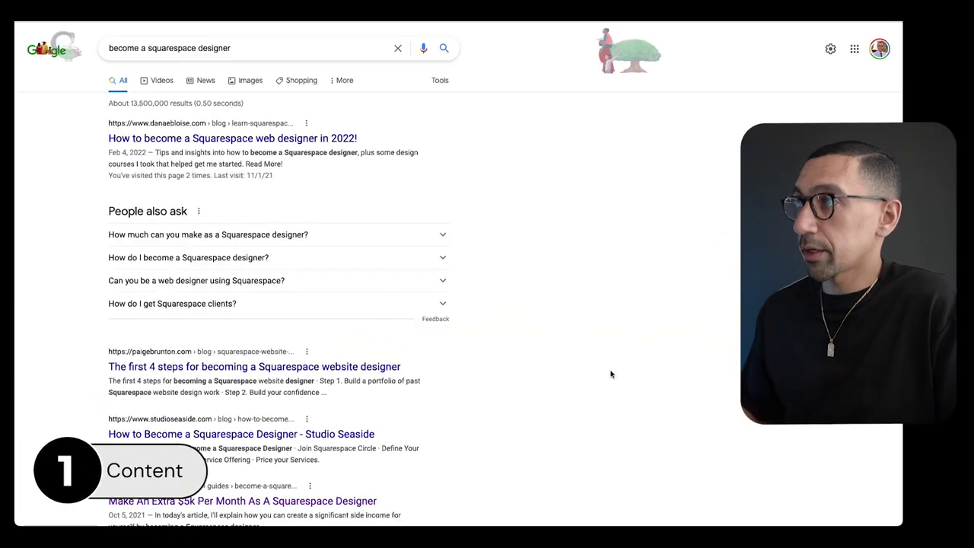
# Step: Scroll the Google results to find the 'Make An Extra $5K Per Month As A Squarespace Designer' article
pyautogui.scroll(-1, 610, 373)
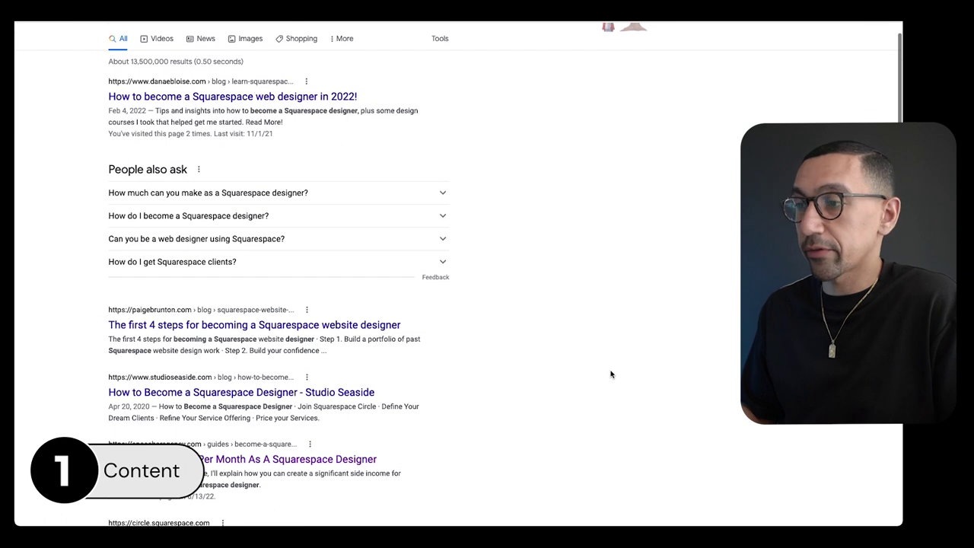
pyautogui.scroll(1, 610, 374)
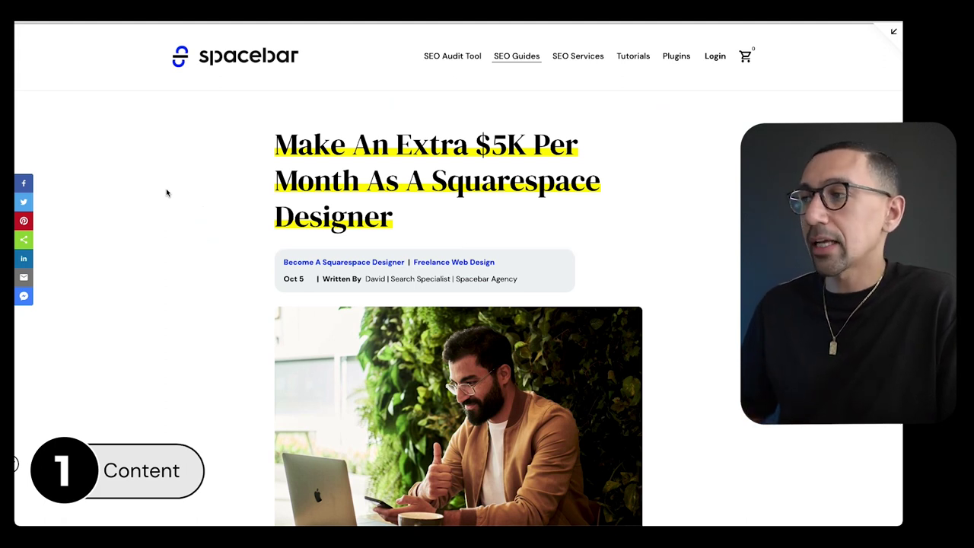
pyautogui.moveTo(395, 230); pyautogui.dragTo(276, 137)
pyautogui.click(254, 211)
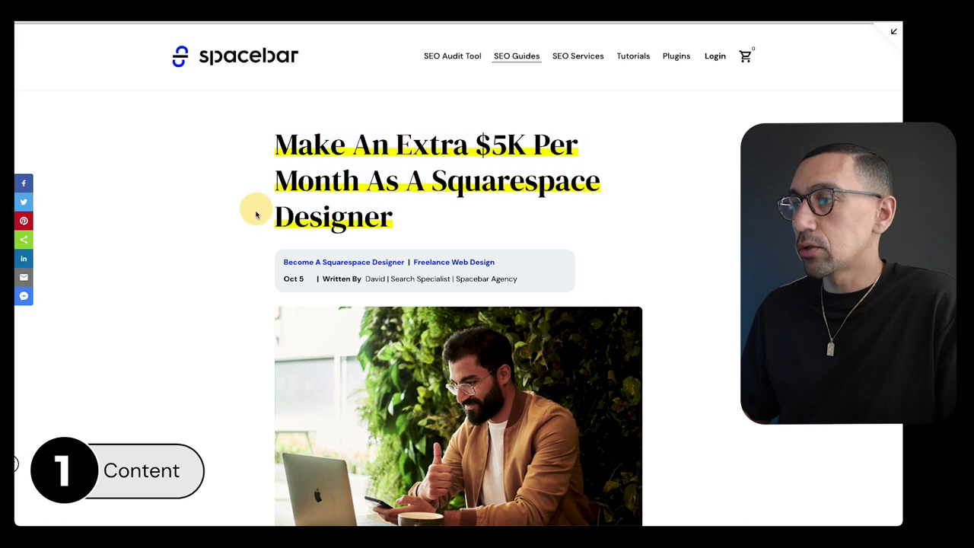
pyautogui.scroll(-8, 220, 305)
pyautogui.scroll(-8, 221, 305)
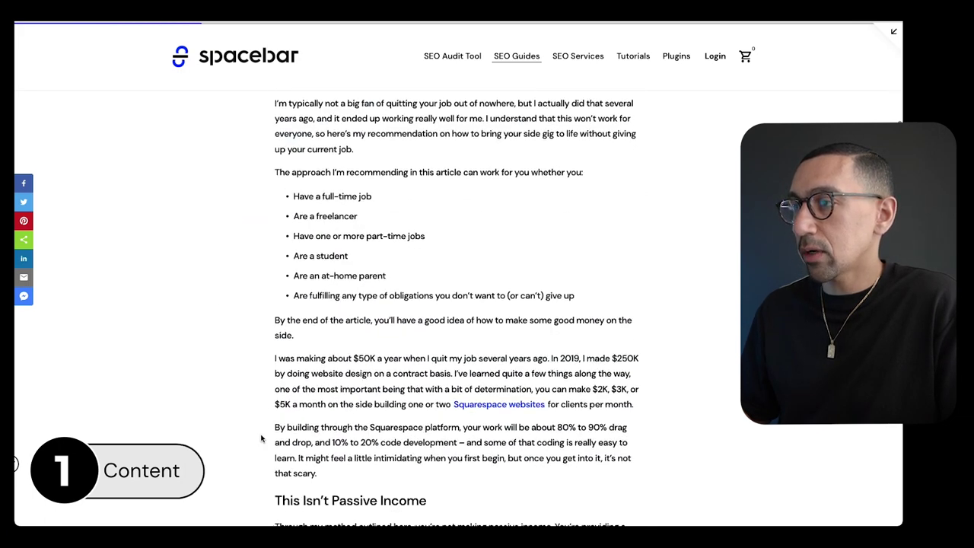
pyautogui.scroll(2, 342, 196)
pyautogui.moveTo(287, 203)
pyautogui.mouseDown()
pyautogui.moveTo(435, 204)
pyautogui.moveTo(415, 203)
pyautogui.mouseUp()
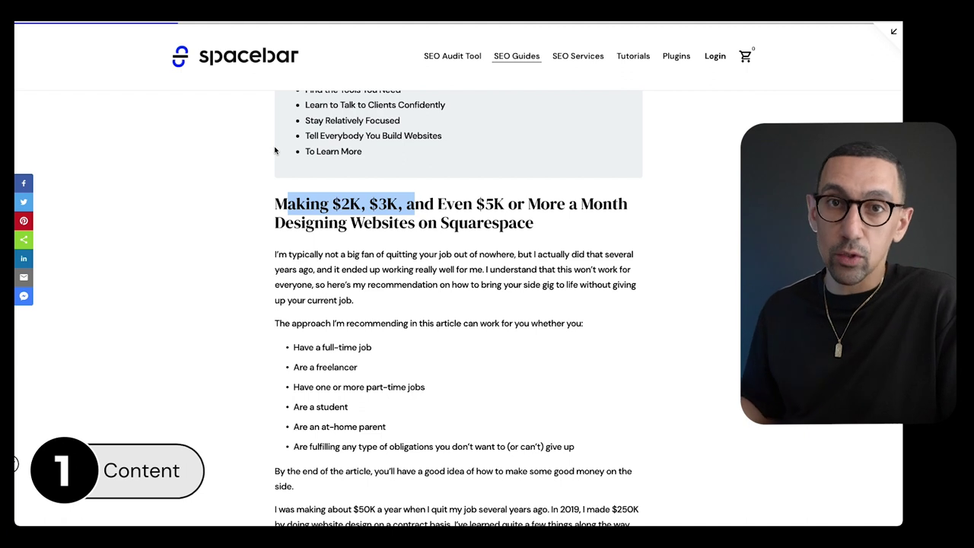
pyautogui.click(209, 256)
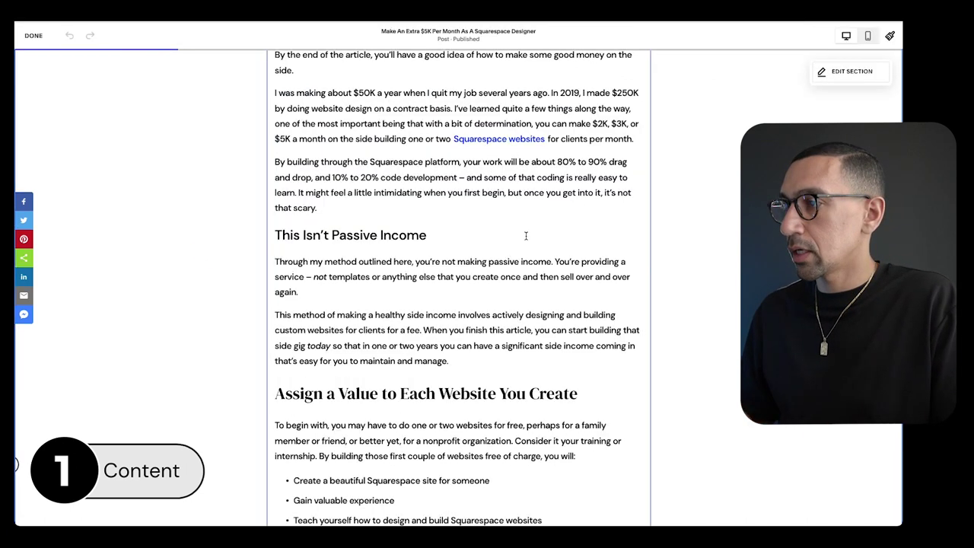
# Step: Check the styles of the 'Making $2K', 'Assign a Value' and 'This Isn't Passive Income' headings
pyautogui.scroll(4, 525, 233)
pyautogui.scroll(3, 417, 333)
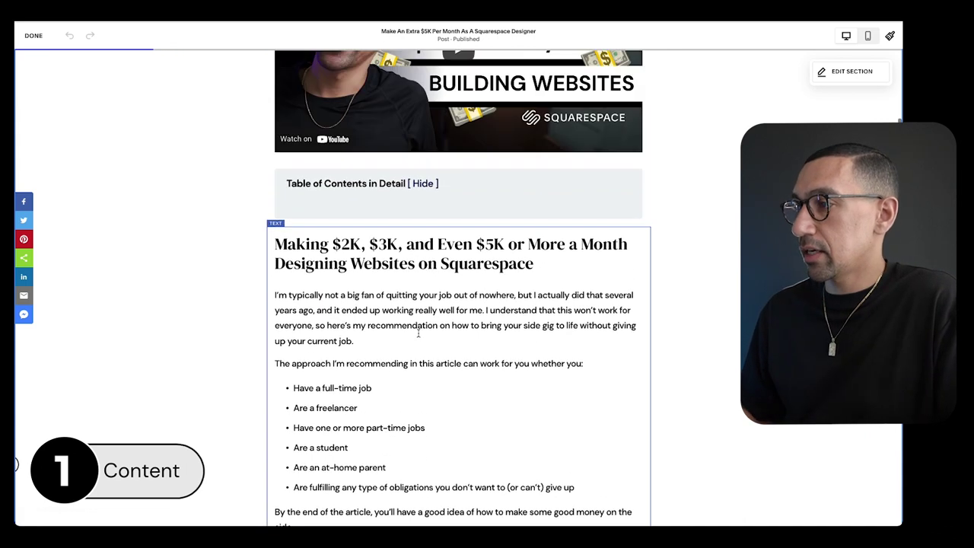
pyautogui.click(407, 253)
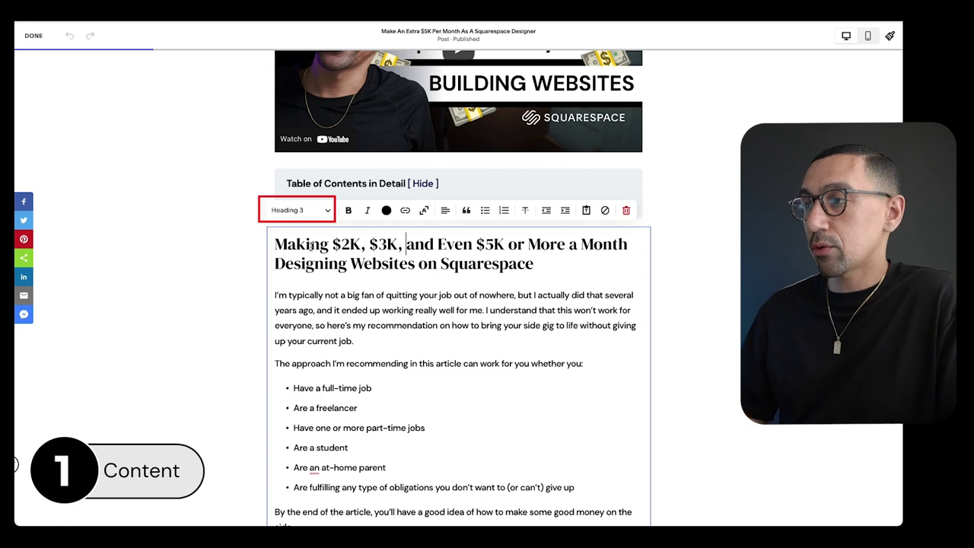
pyautogui.scroll(-8, 369, 327)
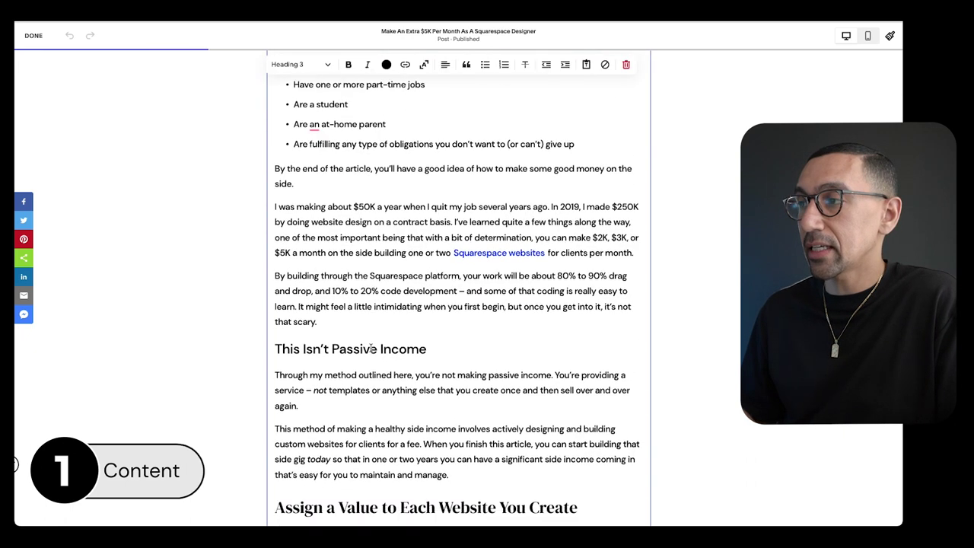
pyautogui.scroll(-1, 369, 313)
pyautogui.click(369, 326)
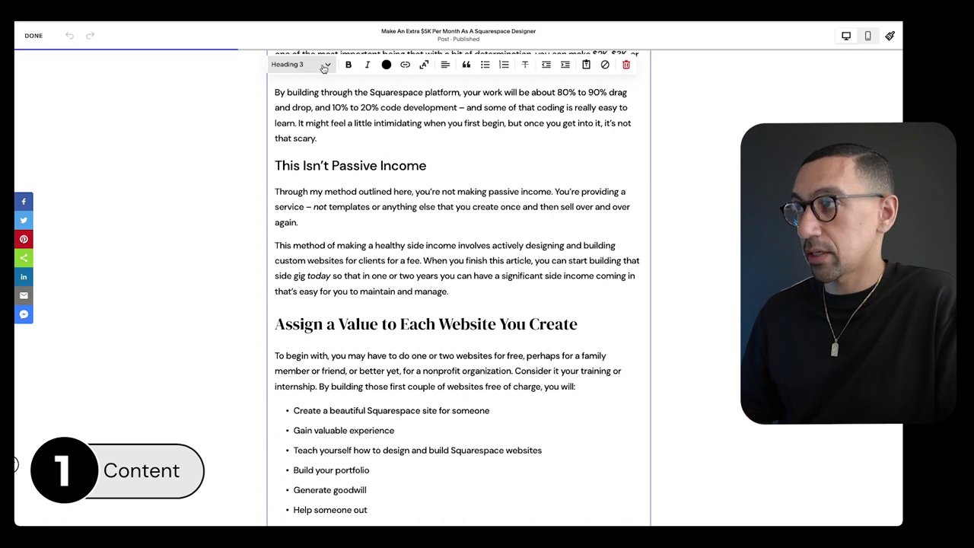
pyautogui.click(354, 166)
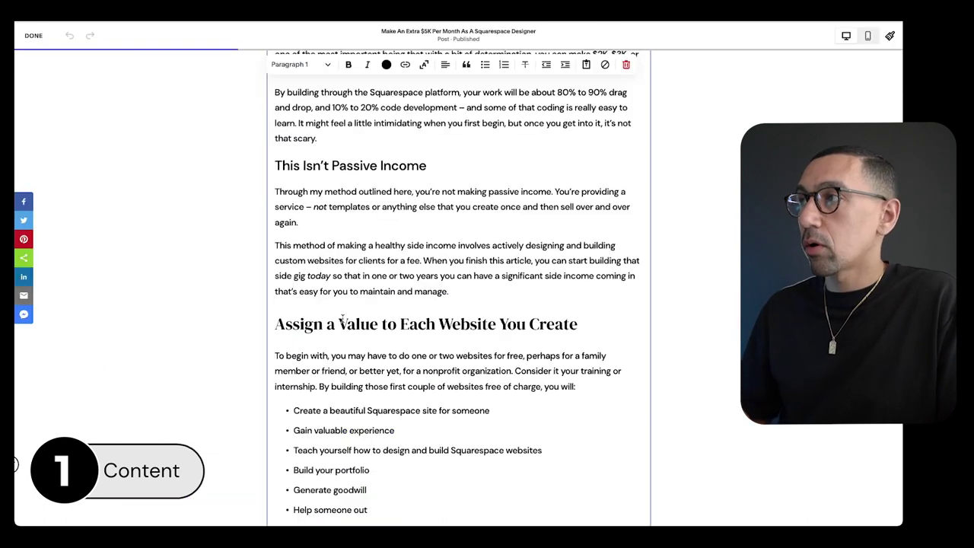
pyautogui.scroll(-1, 342, 319)
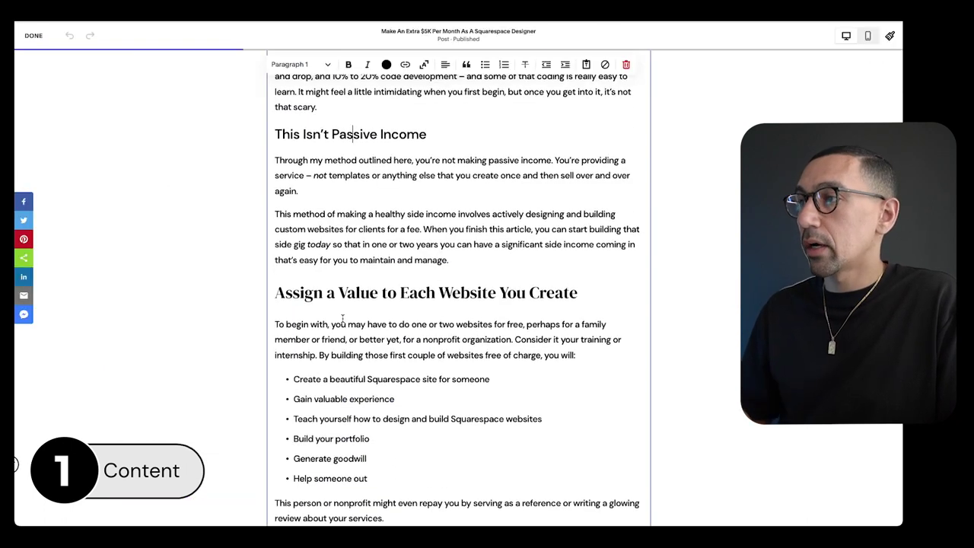
# Step: Select the long $50K paragraph to gauge its length, then clear the selection
pyautogui.moveTo(276, 292); pyautogui.dragTo(541, 295)
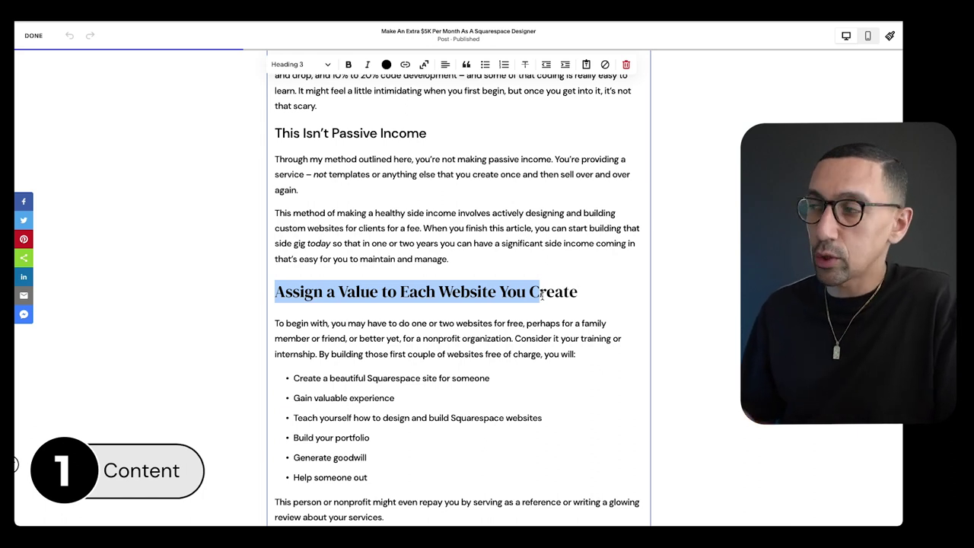
pyautogui.click(472, 254)
pyautogui.scroll(5, 472, 281)
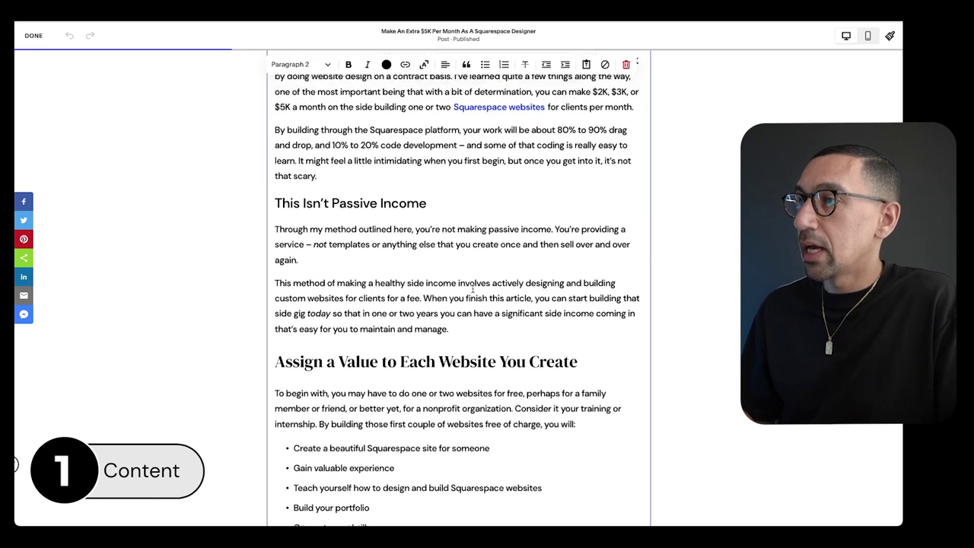
pyautogui.moveTo(635, 200)
pyautogui.mouseDown()
pyautogui.moveTo(569, 184)
pyautogui.moveTo(528, 159)
pyautogui.mouseUp()
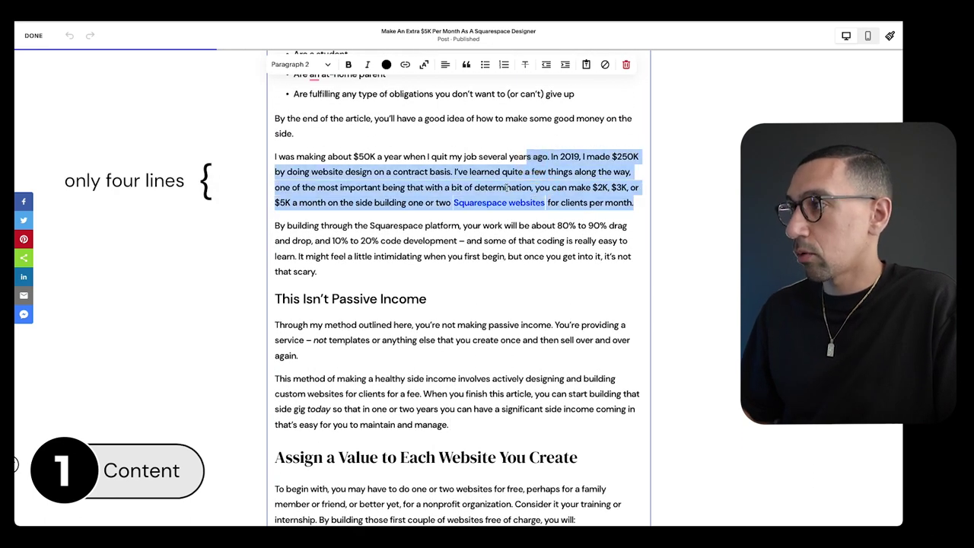
pyautogui.scroll(-1, 506, 188)
pyautogui.scroll(1, 473, 270)
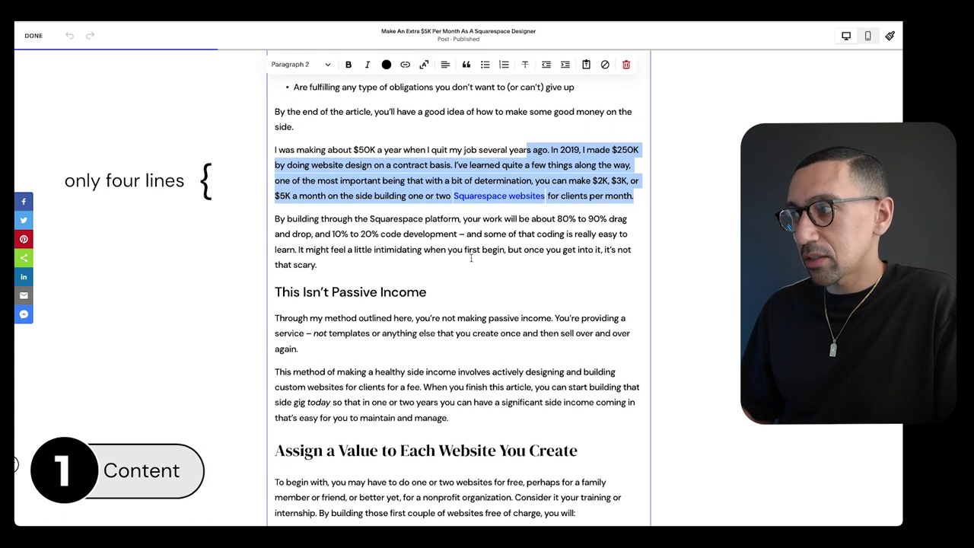
pyautogui.click(457, 164)
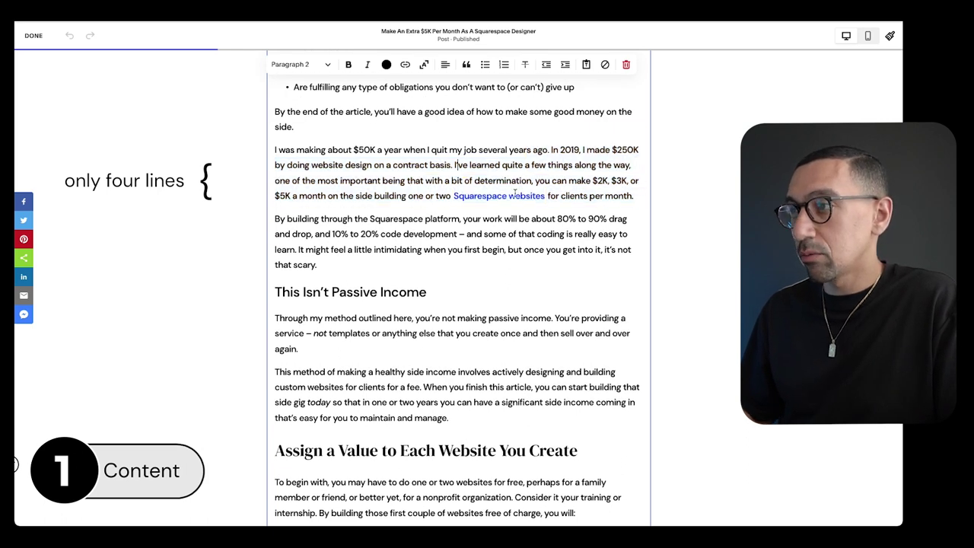
# Step: Break the paragraph so 'When you finish this article…' starts a new paragraph
pyautogui.scroll(-2, 487, 263)
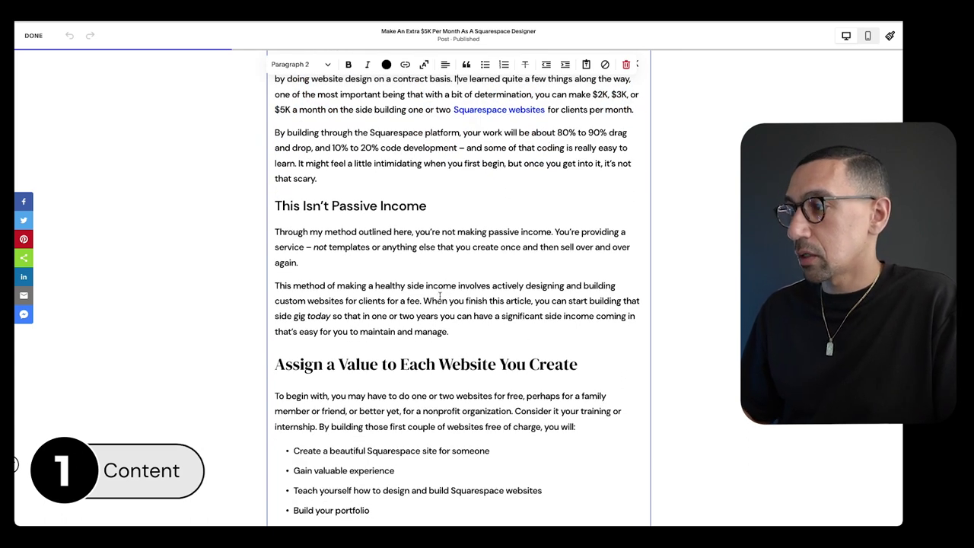
pyautogui.click(423, 300)
pyautogui.press('Return')
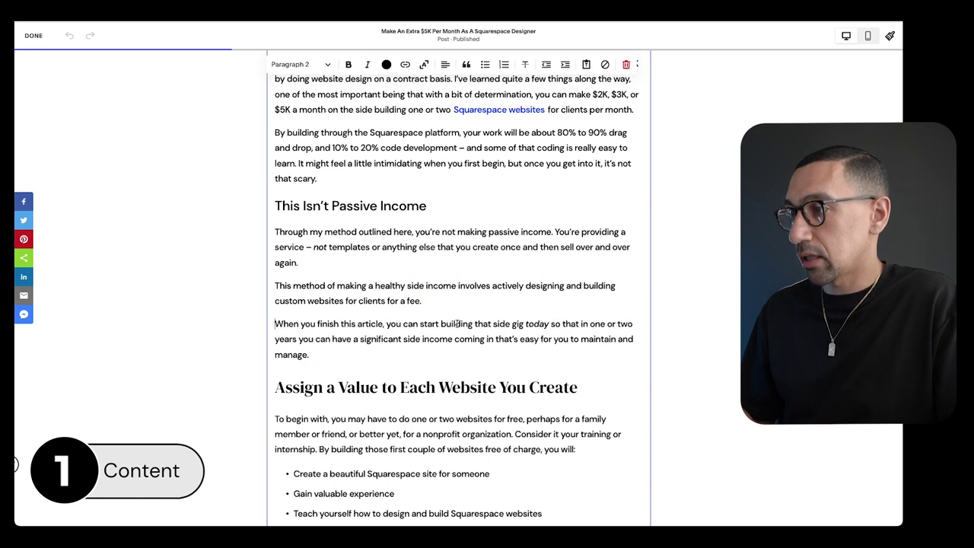
pyautogui.scroll(-1, 455, 319)
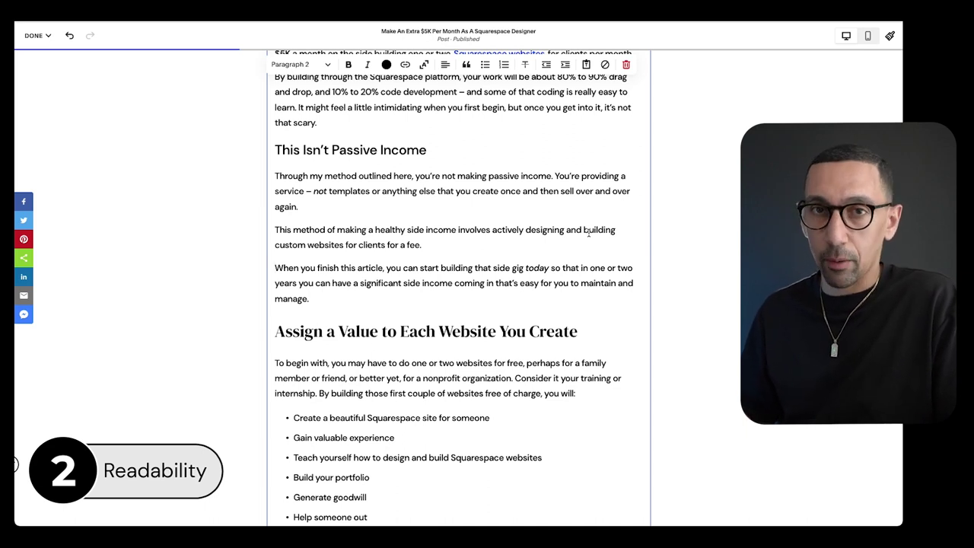
pyautogui.scroll(5, 400, 205)
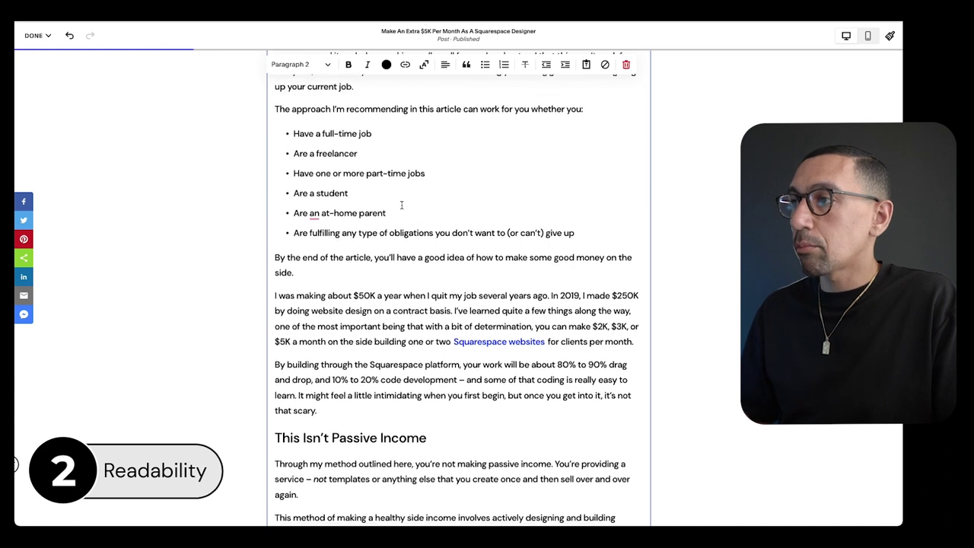
pyautogui.scroll(1, 401, 205)
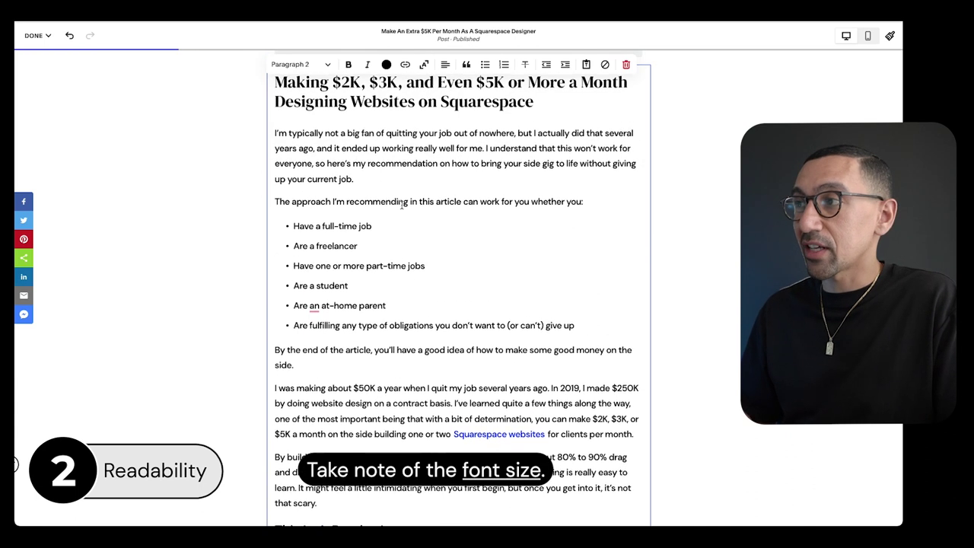
pyautogui.scroll(2, 402, 205)
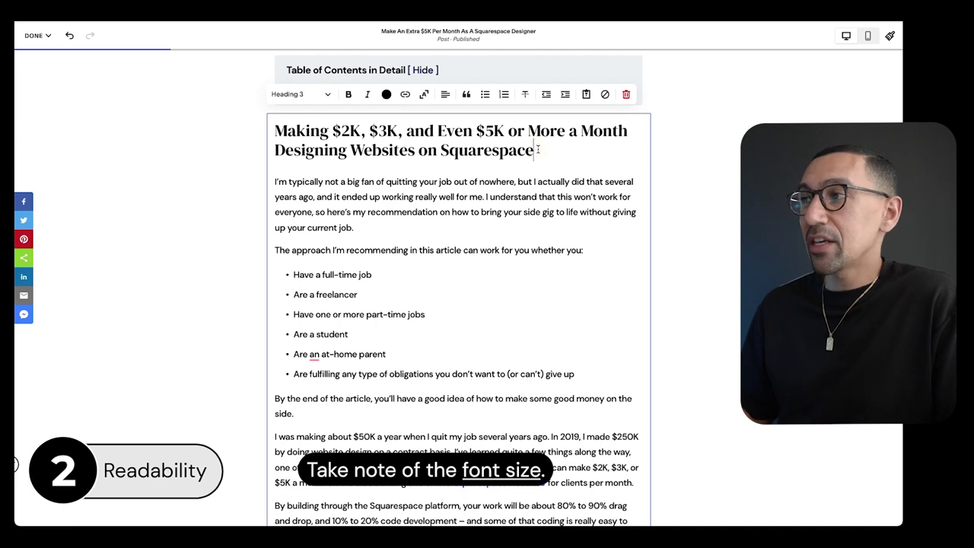
pyautogui.tripleClick(454, 133)
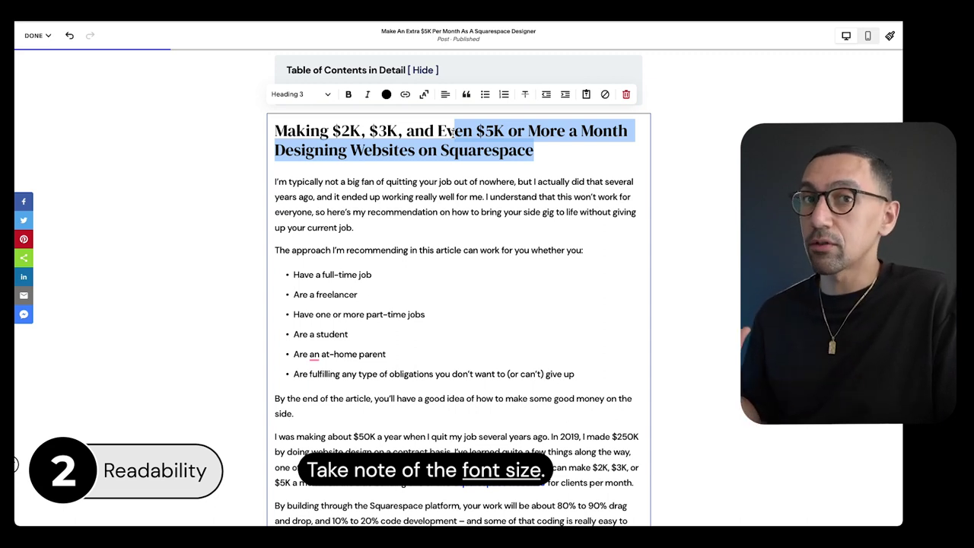
pyautogui.click(457, 197)
pyautogui.moveTo(484, 228); pyautogui.dragTo(432, 200)
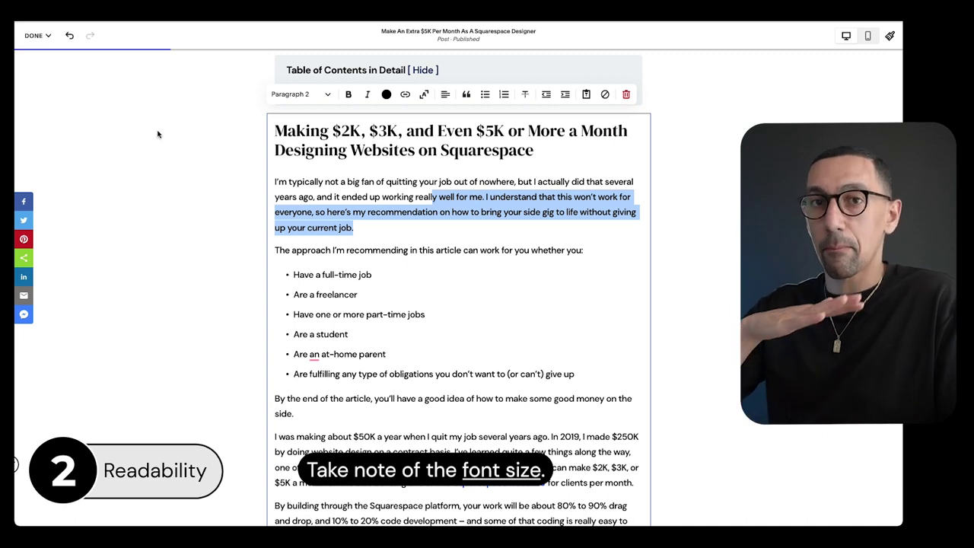
pyautogui.click(890, 35)
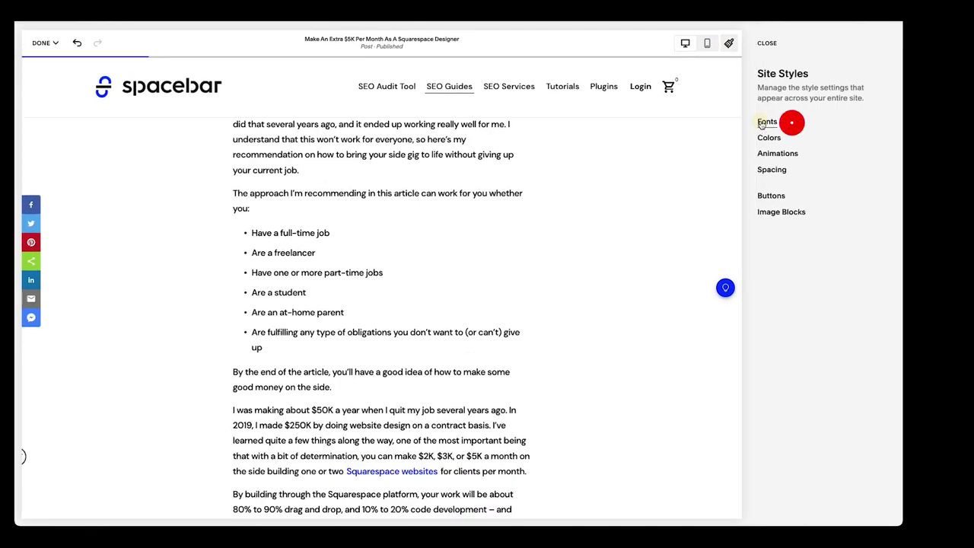
# Step: Set the site's base font size to 16px in Site Styles fonts
pyautogui.click(762, 125)
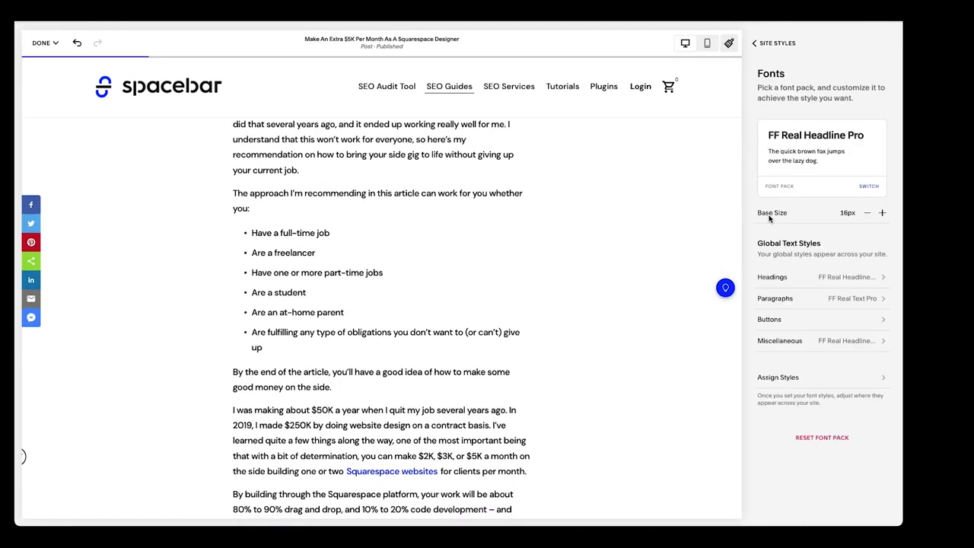
pyautogui.click(866, 213)
pyautogui.click(866, 213)
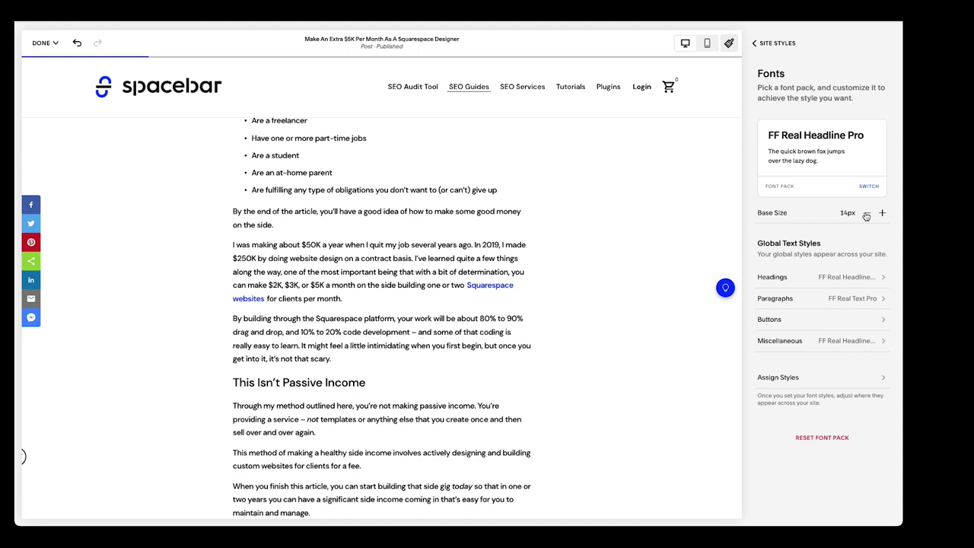
pyautogui.click(883, 214)
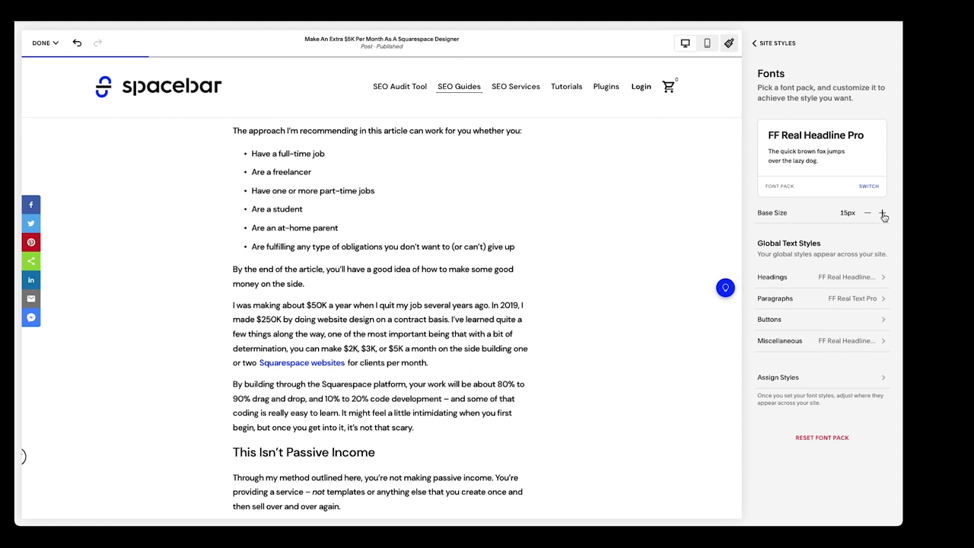
pyautogui.click(883, 214)
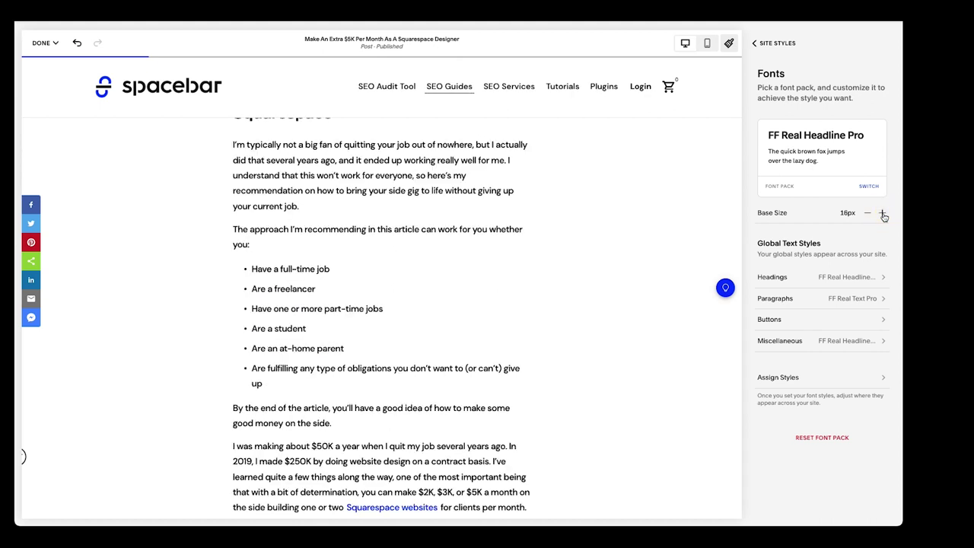
# Step: Preview the post in mobile view, then return to desktop view
pyautogui.click(707, 44)
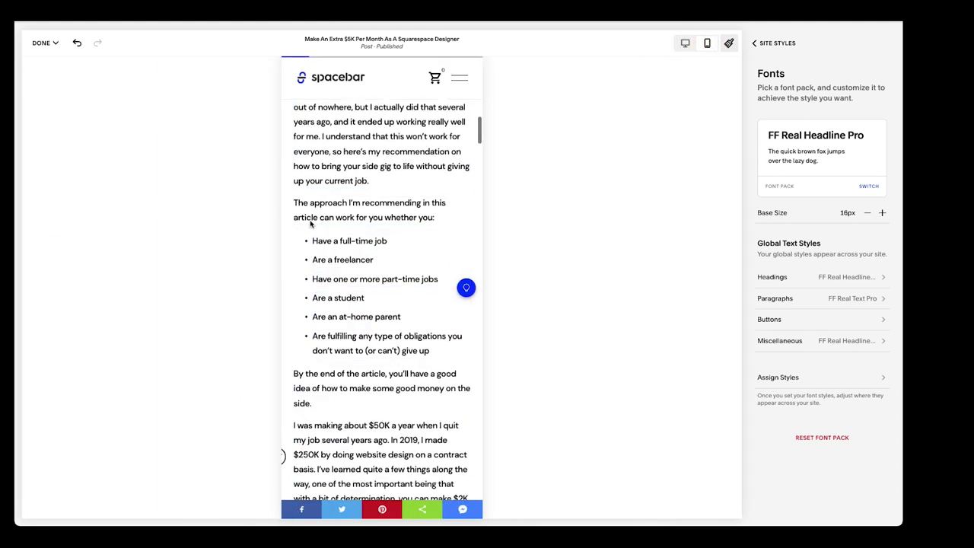
pyautogui.click(728, 44)
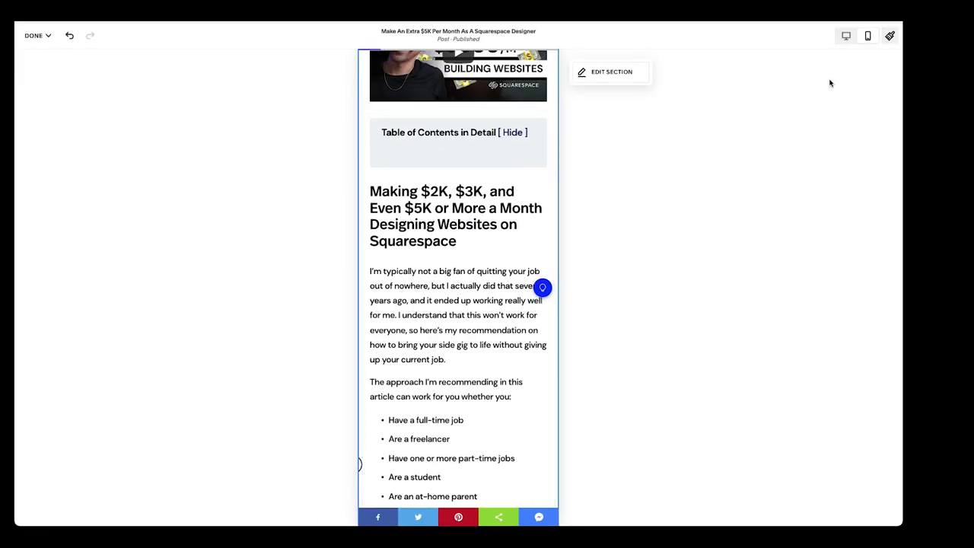
pyautogui.click(847, 36)
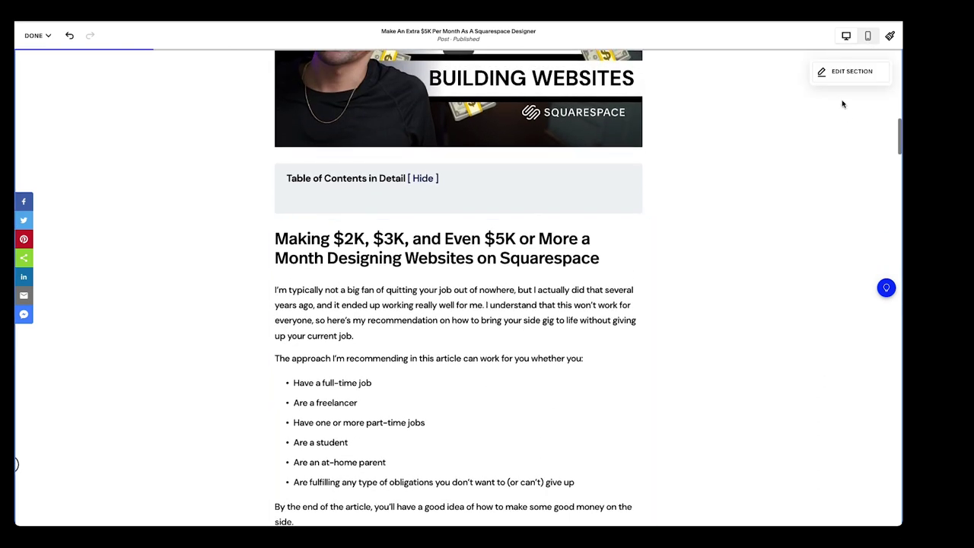
pyautogui.click(843, 71)
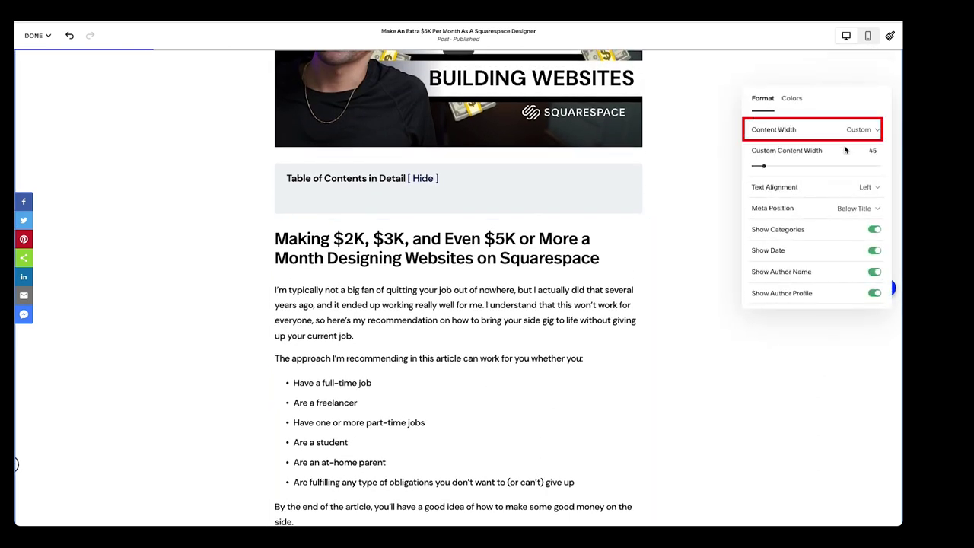
# Step: Change the post section's Content Width to Wide and return to the post body
pyautogui.click(866, 130)
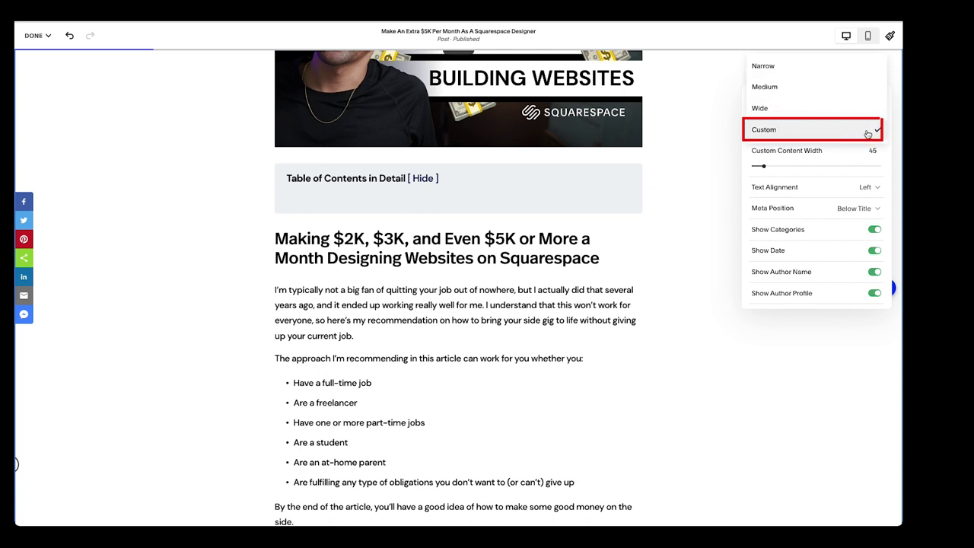
pyautogui.click(843, 108)
pyautogui.scroll(-10, 438, 321)
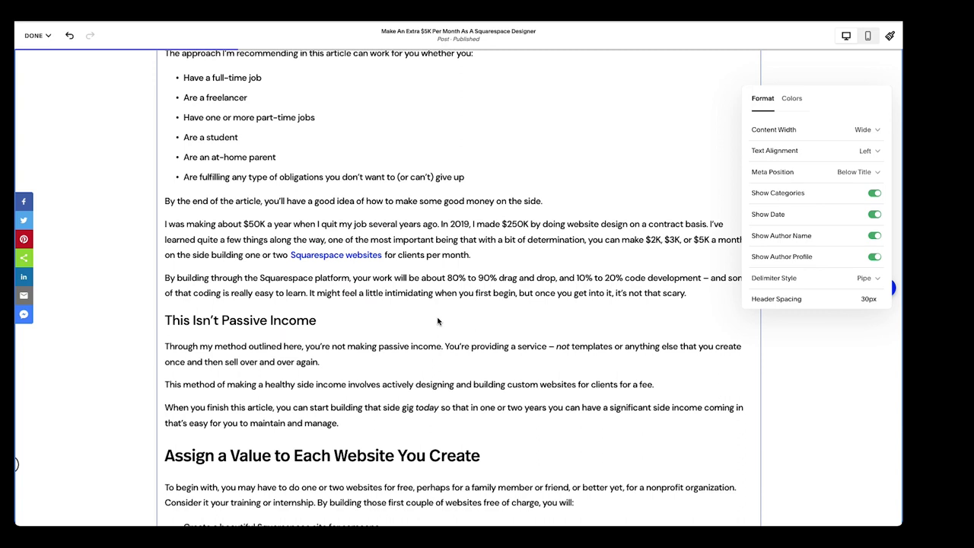
pyautogui.click(503, 307)
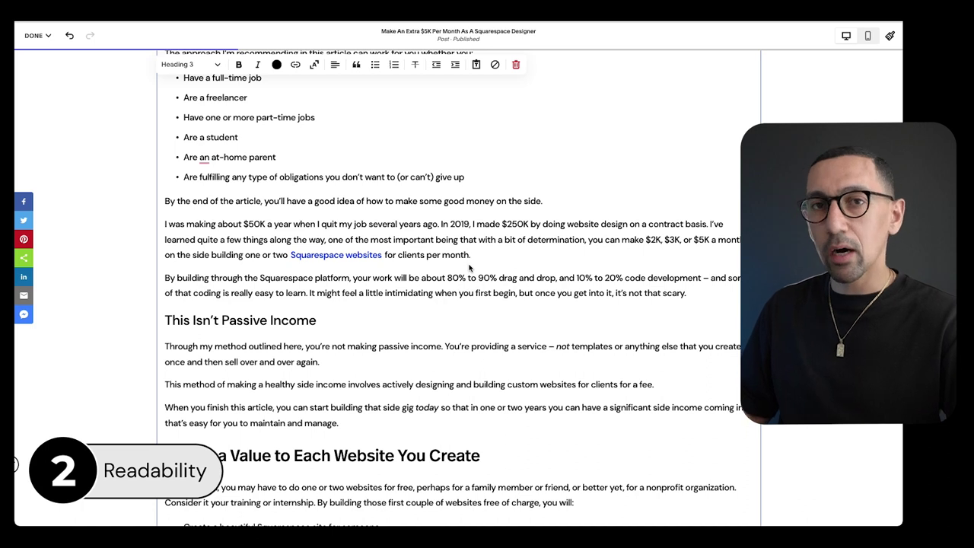
pyautogui.scroll(20, 456, 290)
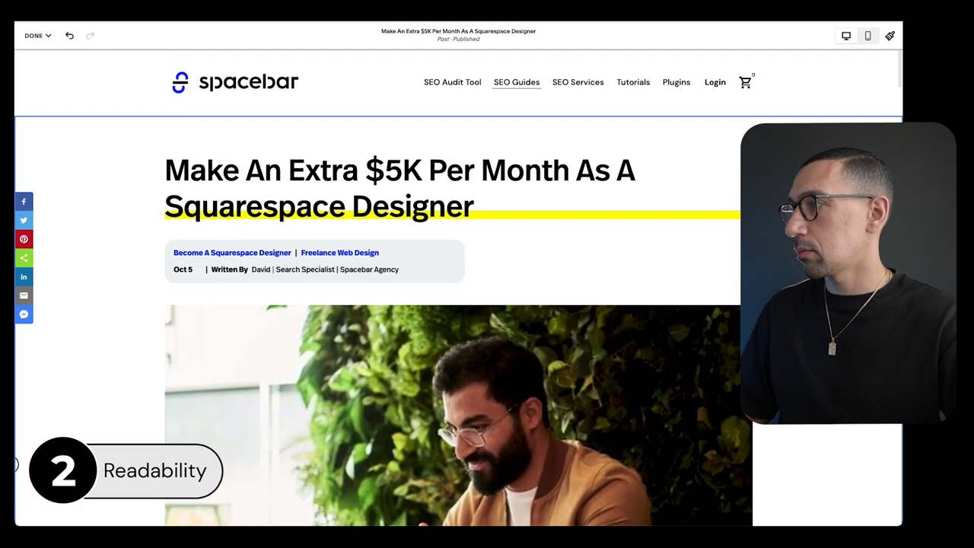
# Step: Switch the post section's Content Width to Custom and close the Format panel
pyautogui.click(474, 206)
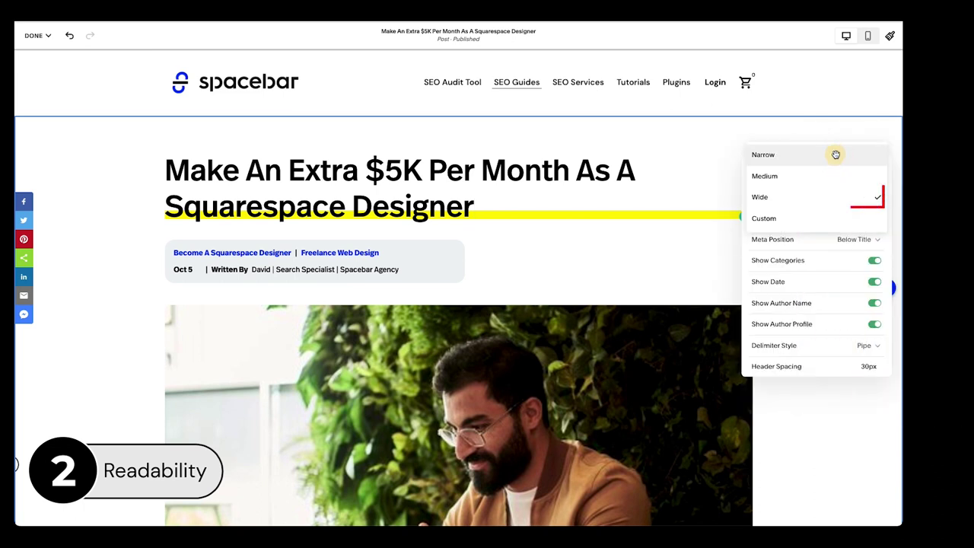
pyautogui.click(768, 152)
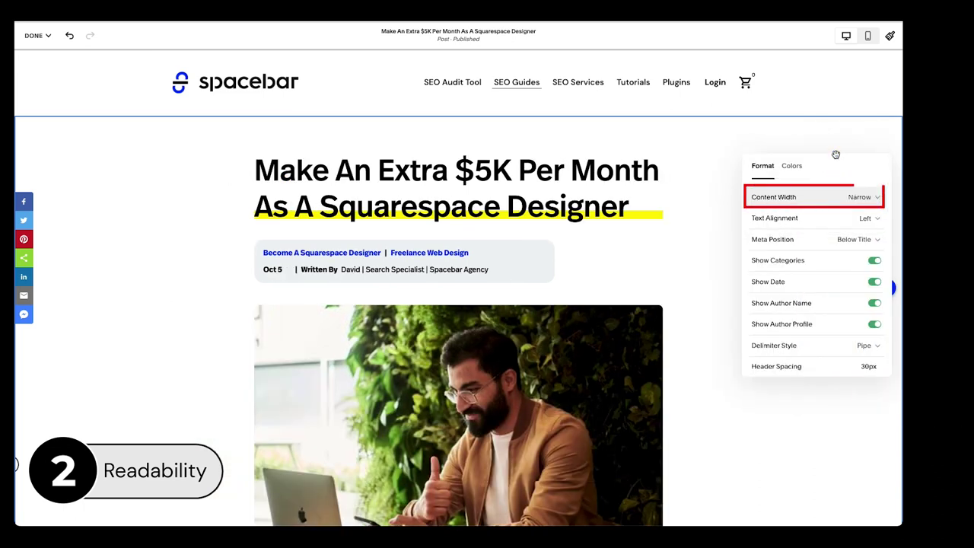
pyautogui.scroll(-6, 616, 241)
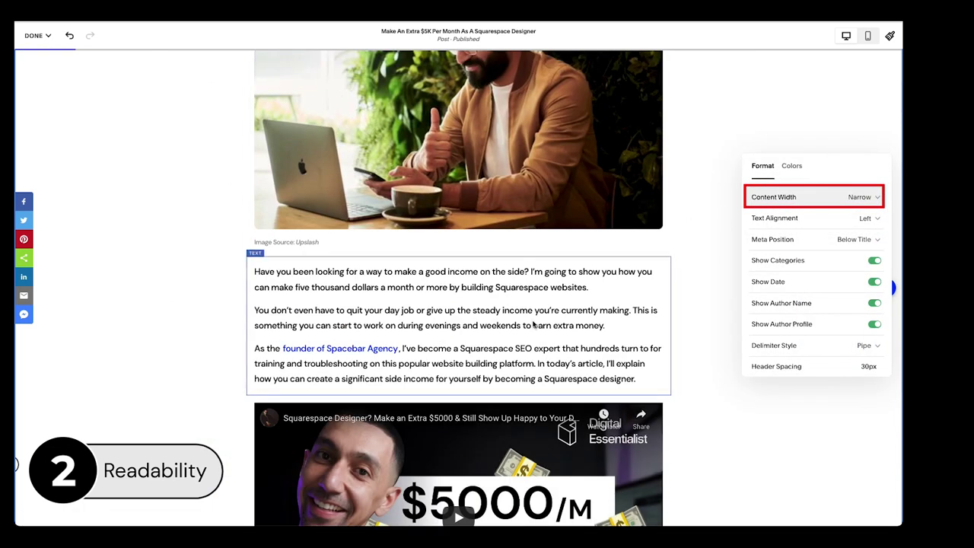
pyautogui.click(860, 197)
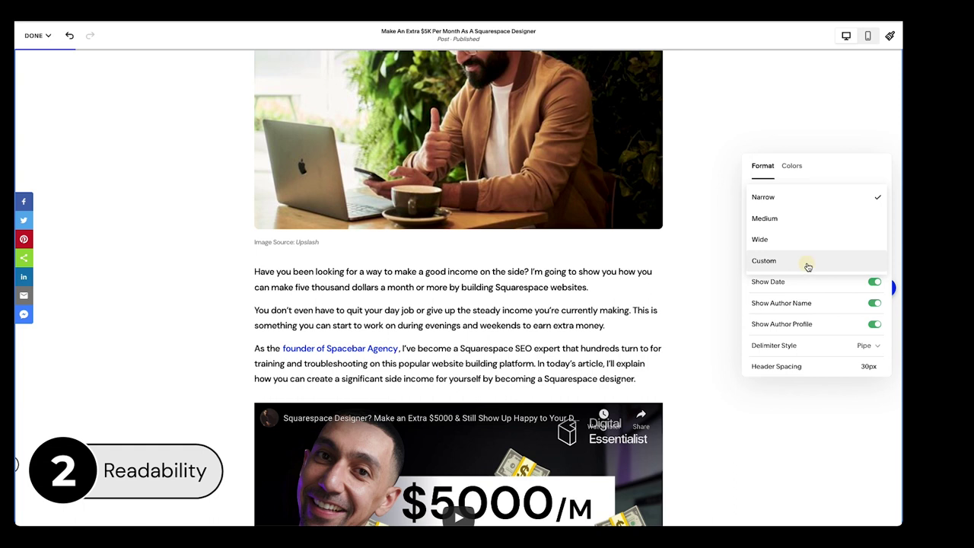
pyautogui.click(808, 265)
pyautogui.click(869, 199)
pyautogui.click(668, 307)
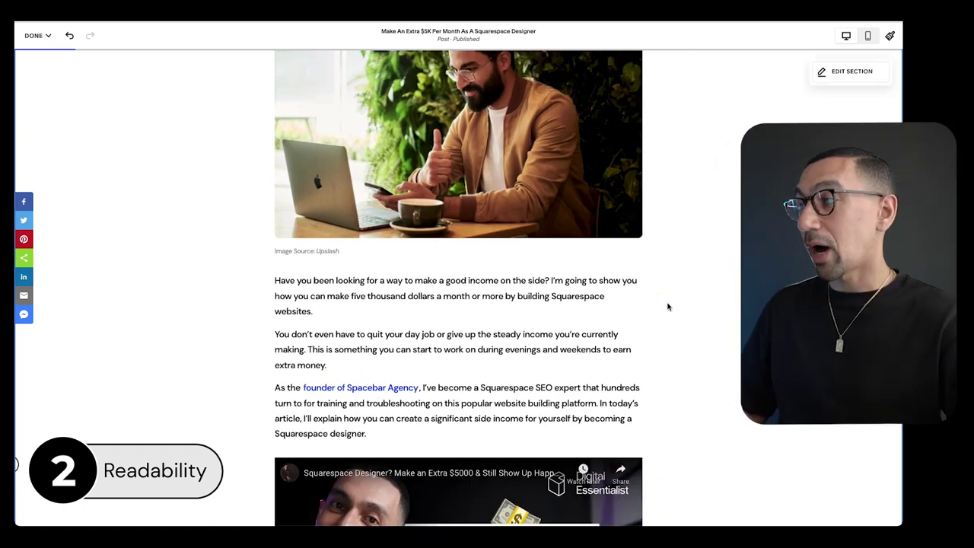
pyautogui.scroll(-3, 645, 348)
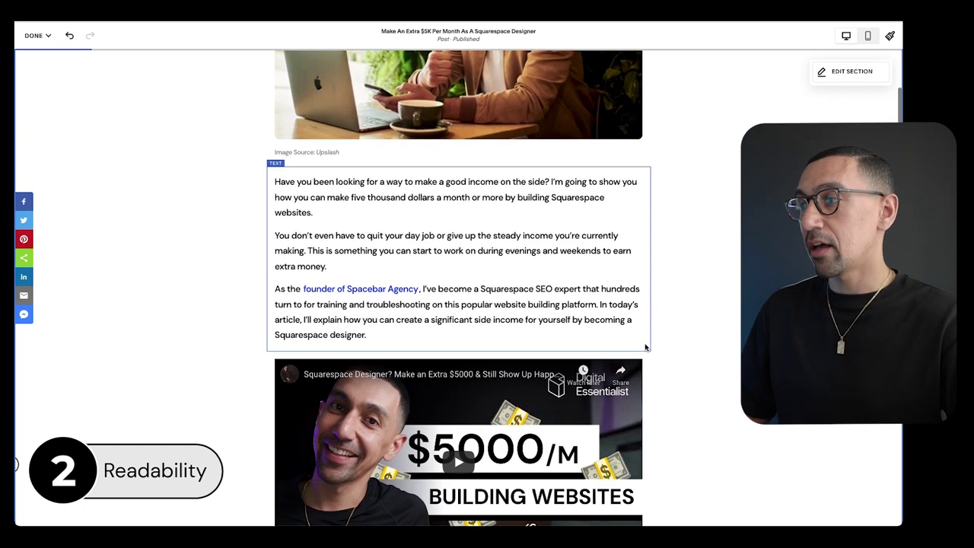
pyautogui.scroll(-2, 645, 348)
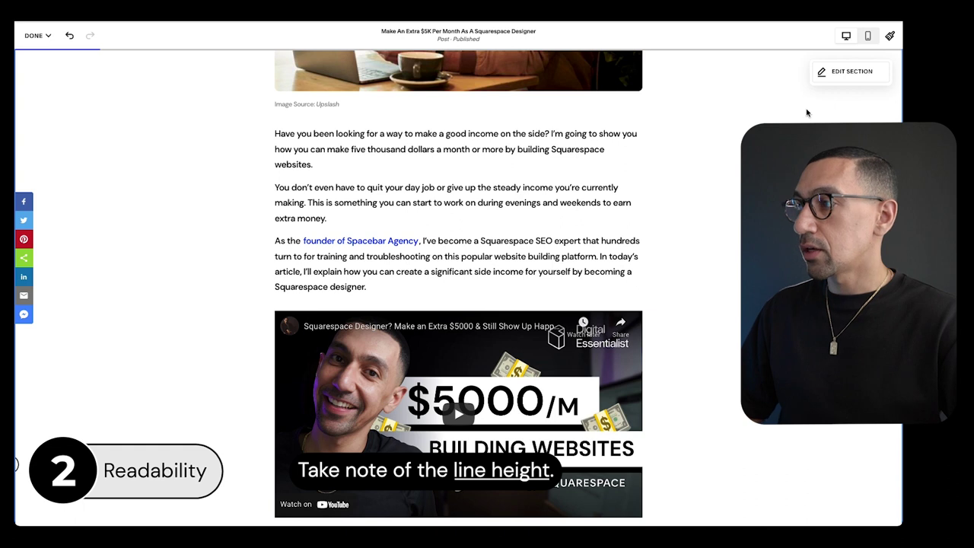
pyautogui.click(889, 36)
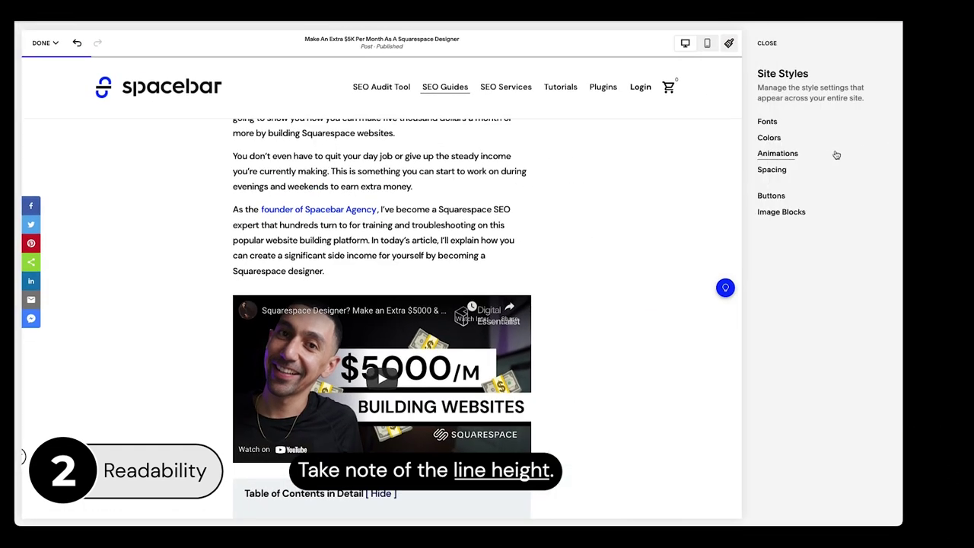
# Step: Lower the Paragraphs font line height in Site Styles from 1.7em to 1em
pyautogui.click(768, 179)
pyautogui.click(776, 298)
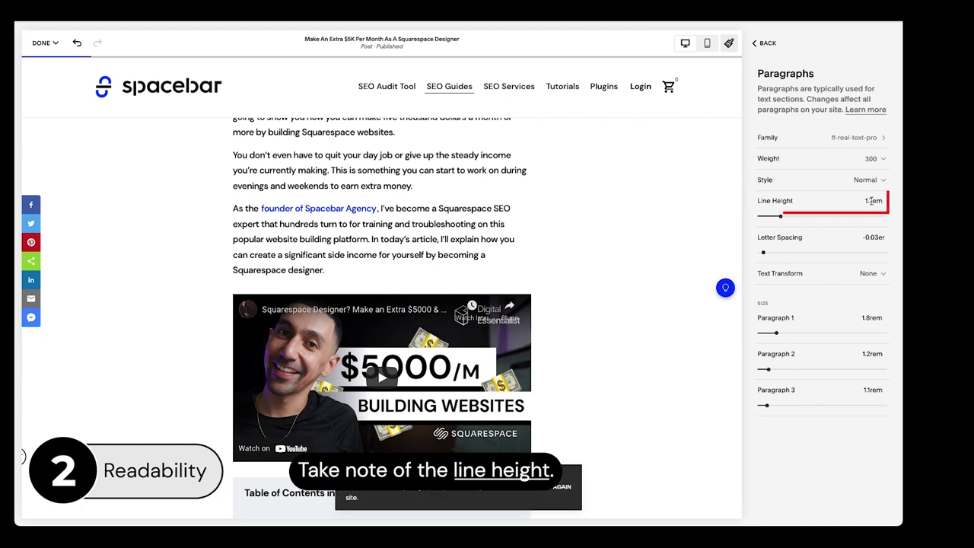
pyautogui.click(771, 217)
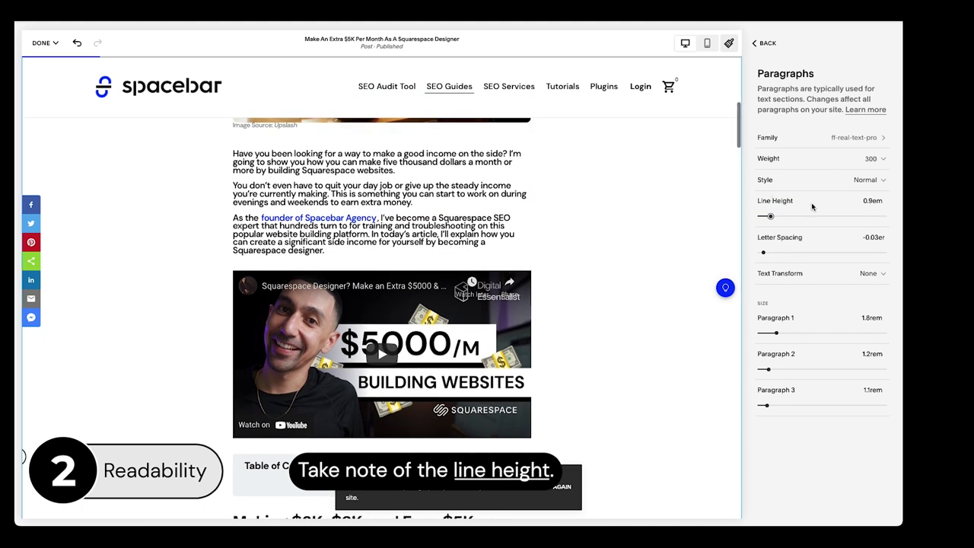
pyautogui.click(870, 201)
pyautogui.press('Up')
pyautogui.click(554, 208)
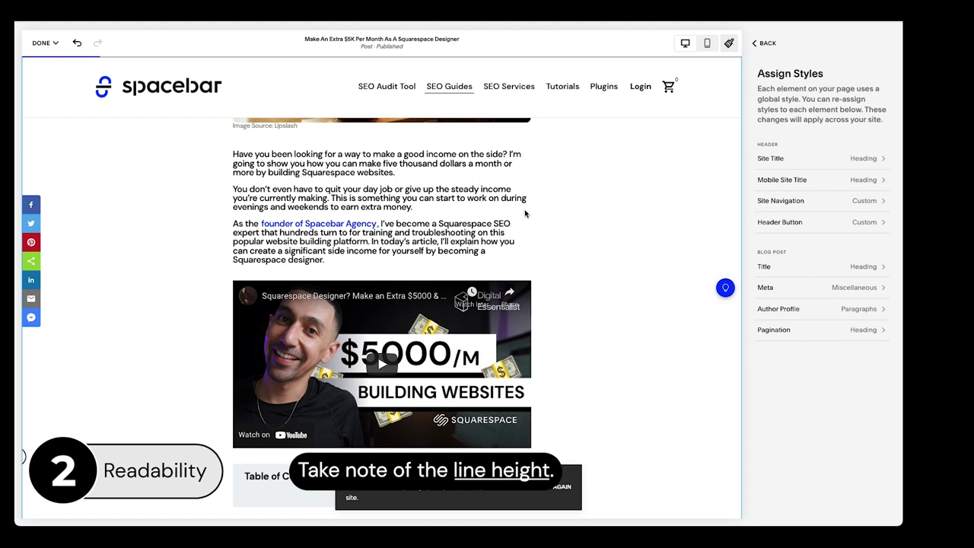
pyautogui.click(767, 44)
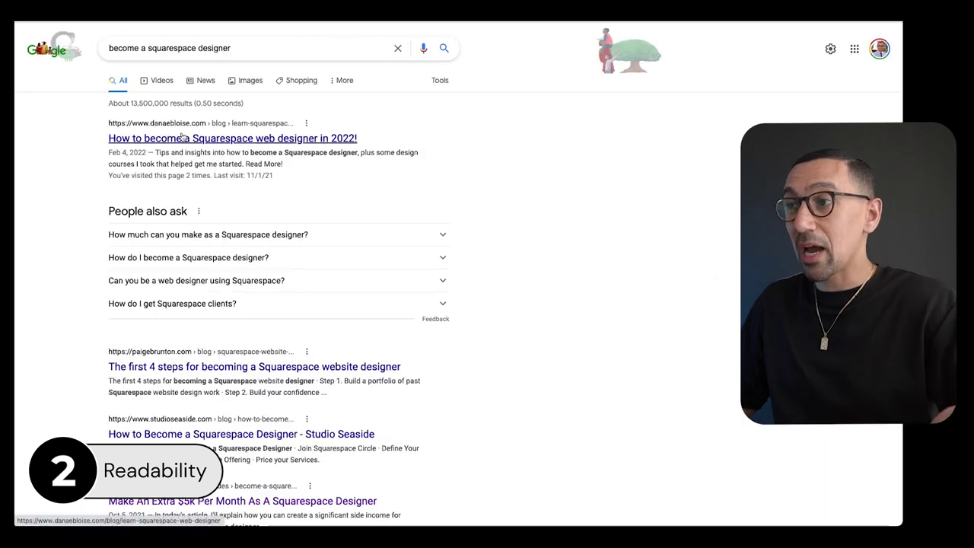
# Step: Scroll through the Google results for 'become a squarespace designer'
pyautogui.scroll(-3, 186, 198)
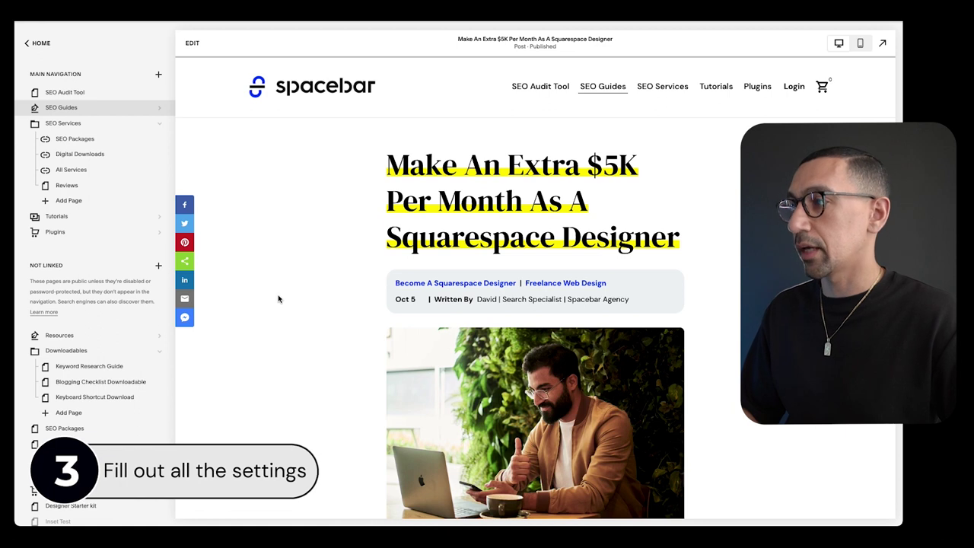
# Step: Enter edit mode on the post page and open its Blog Post Settings
pyautogui.doubleClick(414, 231)
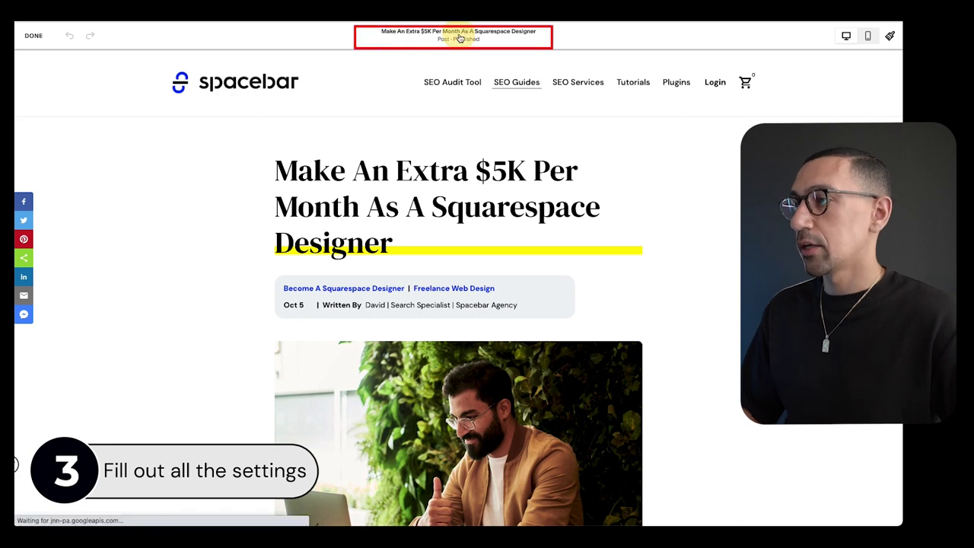
pyautogui.click(460, 38)
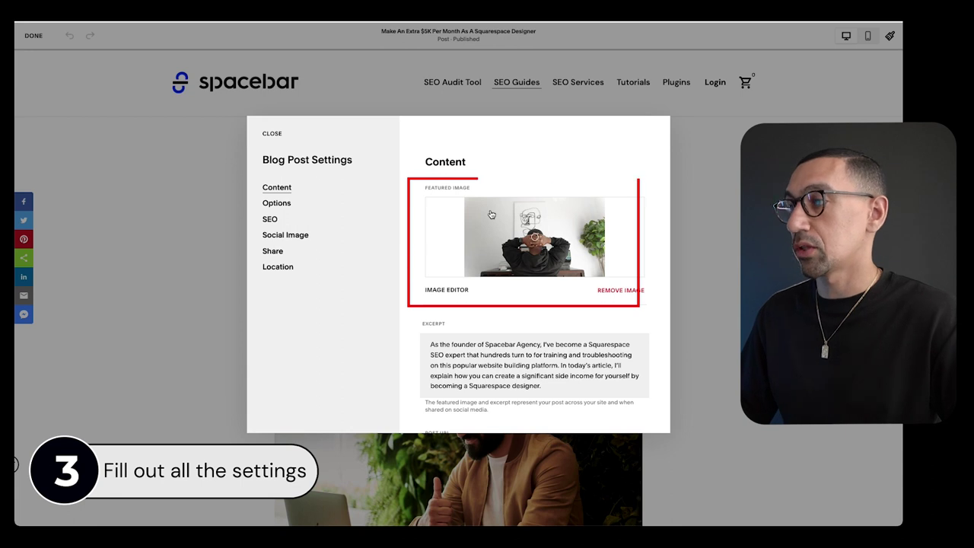
# Step: Review the post's excerpt, URL and author fields, then view its Options settings
pyautogui.scroll(-2, 487, 251)
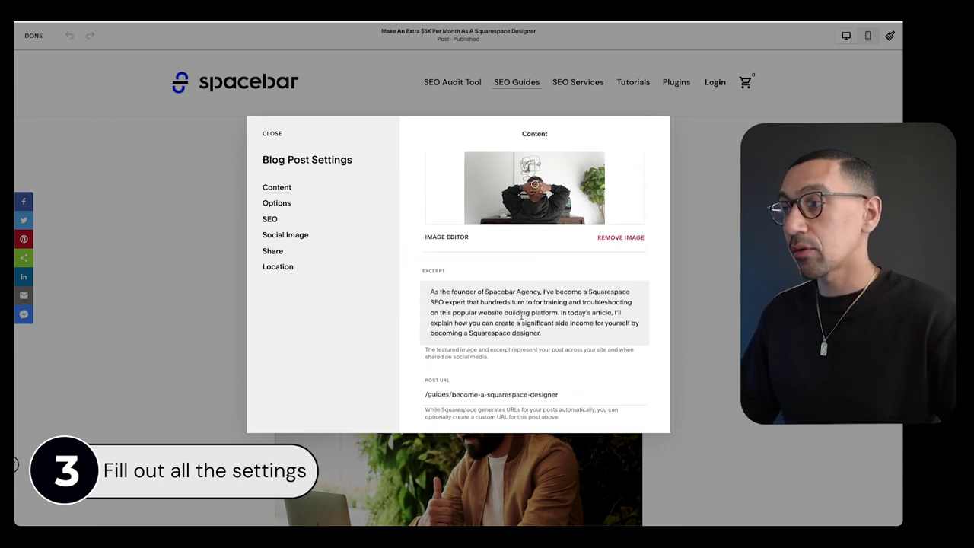
pyautogui.scroll(-2, 522, 316)
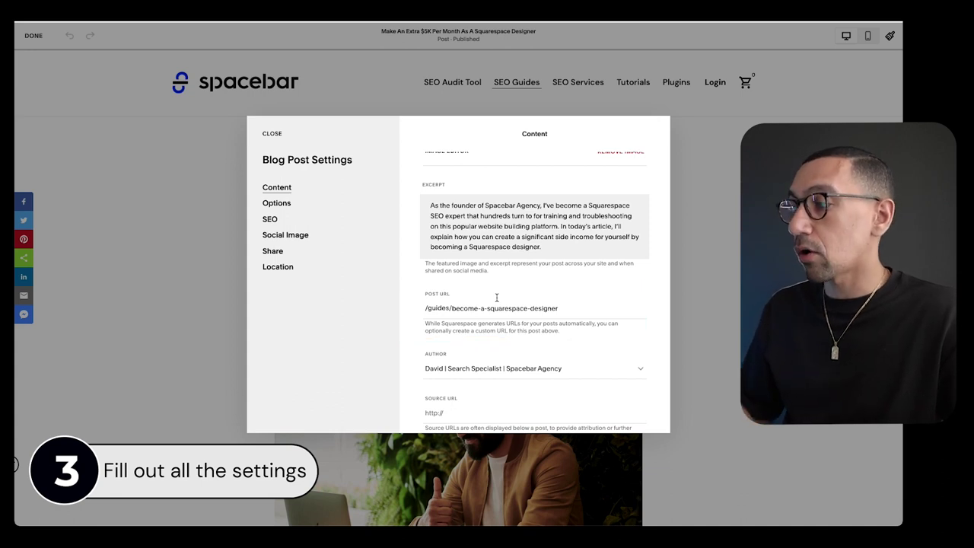
pyautogui.scroll(-2, 524, 311)
pyautogui.click(272, 204)
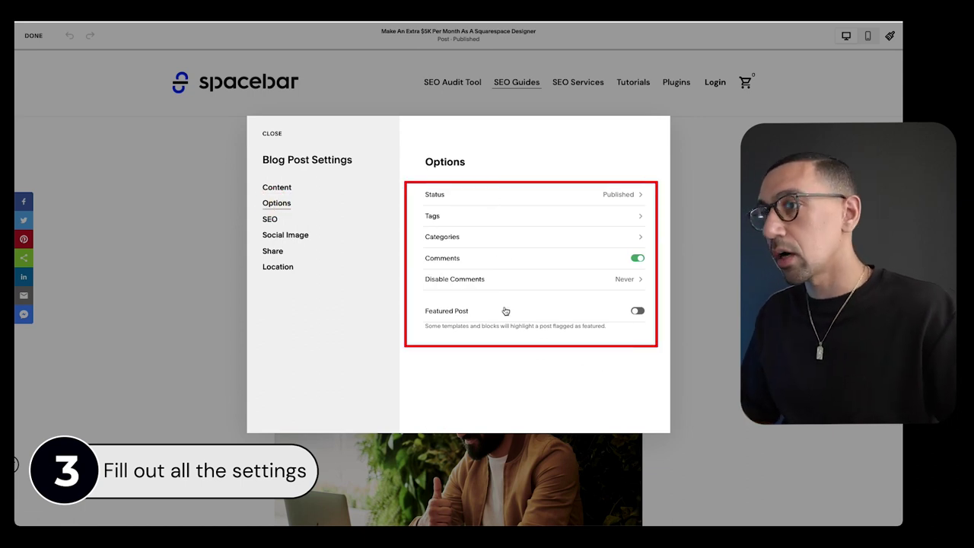
# Step: Show the SEO section of Blog Post Settings, down to the SEO Title and SEO Description fields
pyautogui.click(287, 220)
pyautogui.scroll(-5, 472, 264)
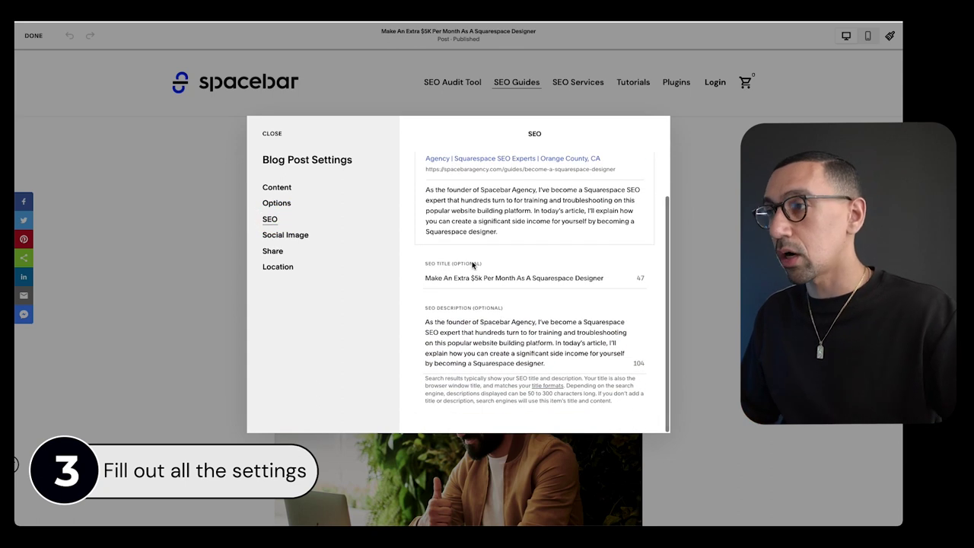